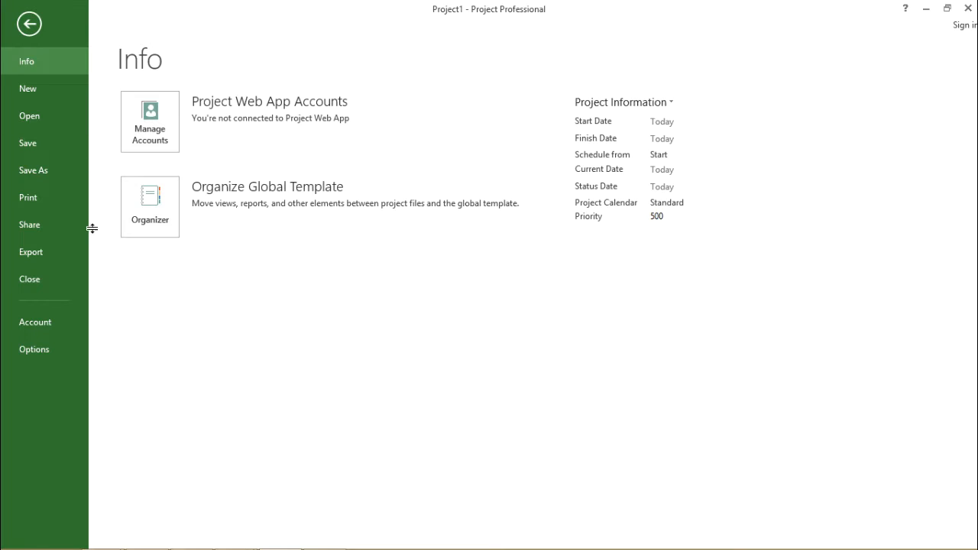
Open the project options and bring up the scheduling and calendar settings
left_click(34, 348)
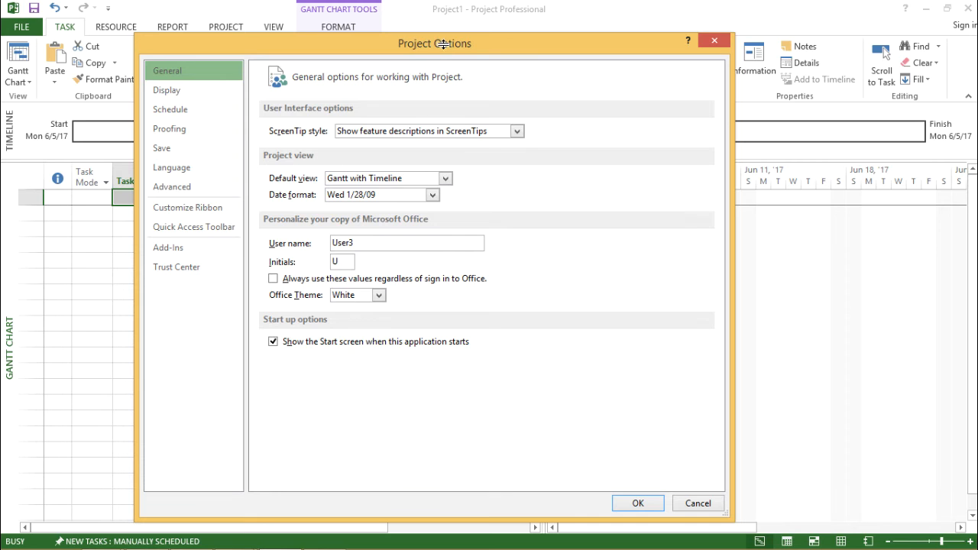
left_click_drag(443, 43, 515, 34)
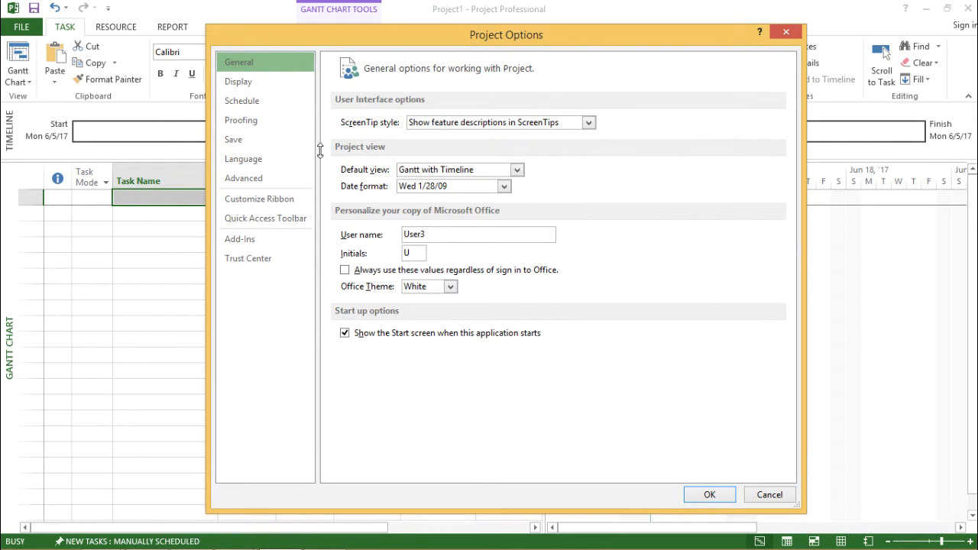
left_click(253, 83)
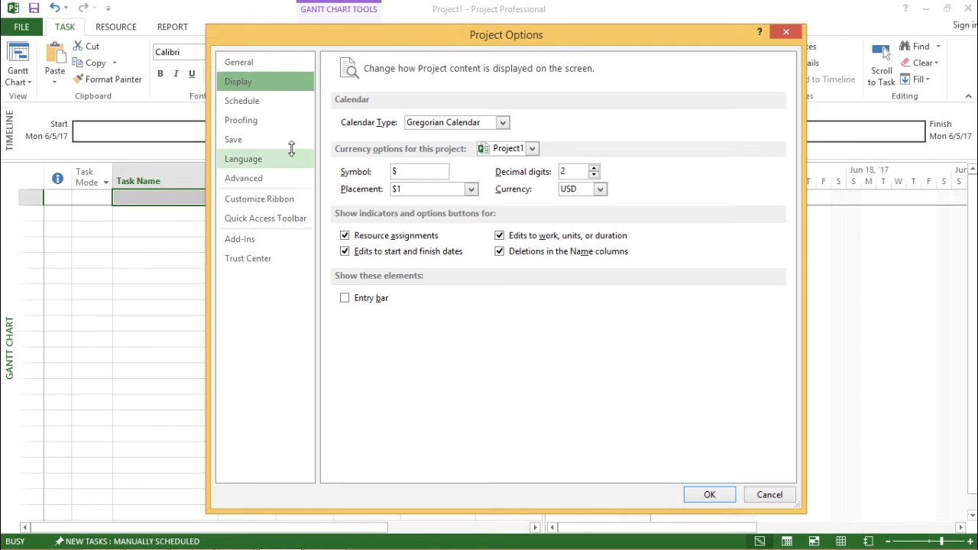
left_click(282, 104)
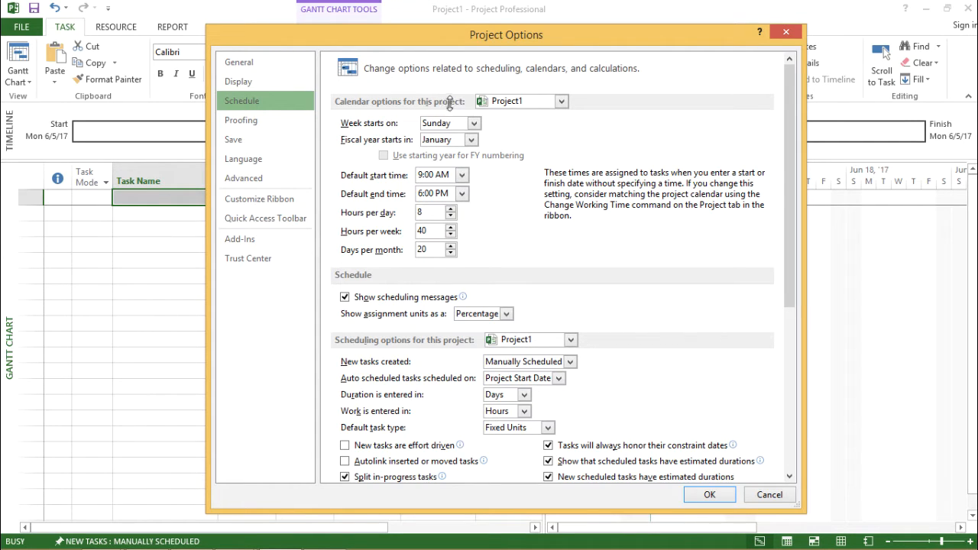
Compare the available scopes for the calendar options and set them to apply to Project1
left_click(490, 104)
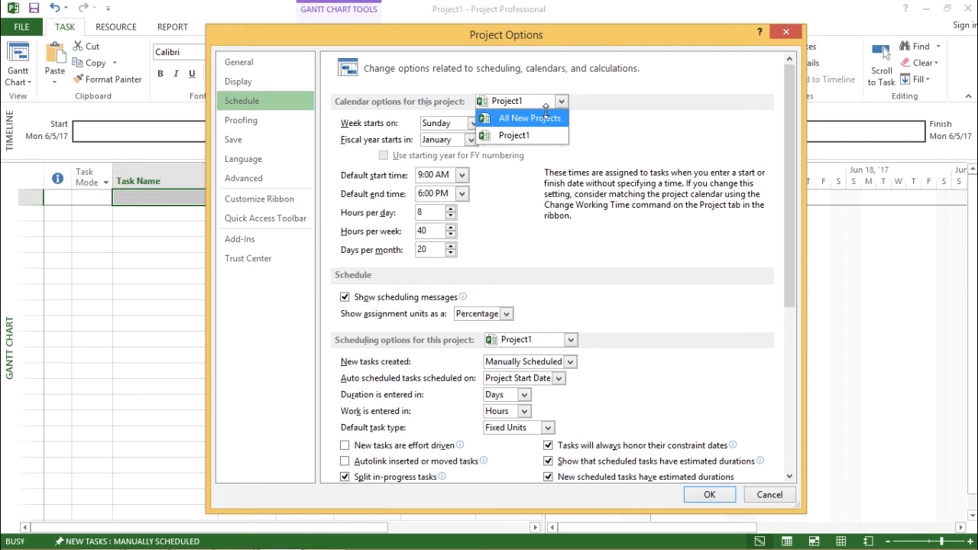
left_click(533, 135)
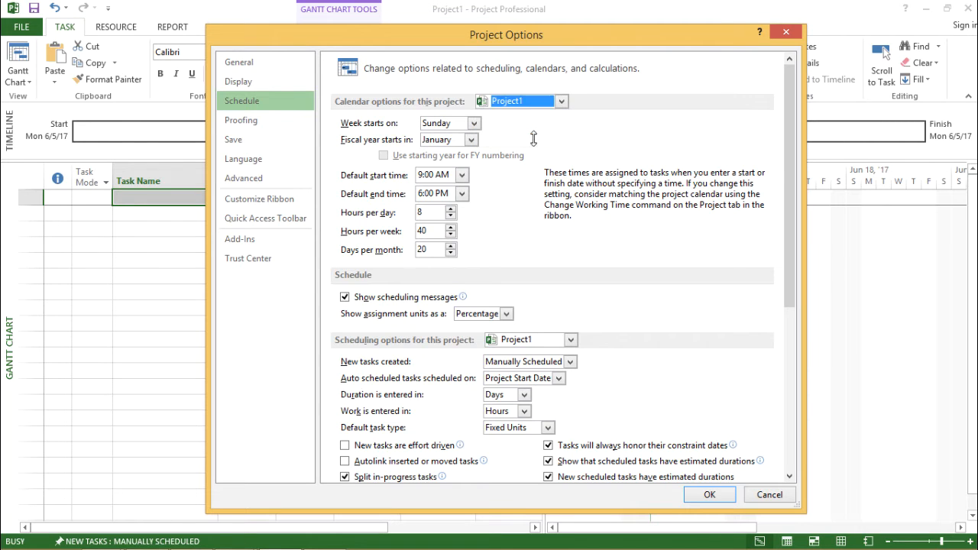
left_click(562, 102)
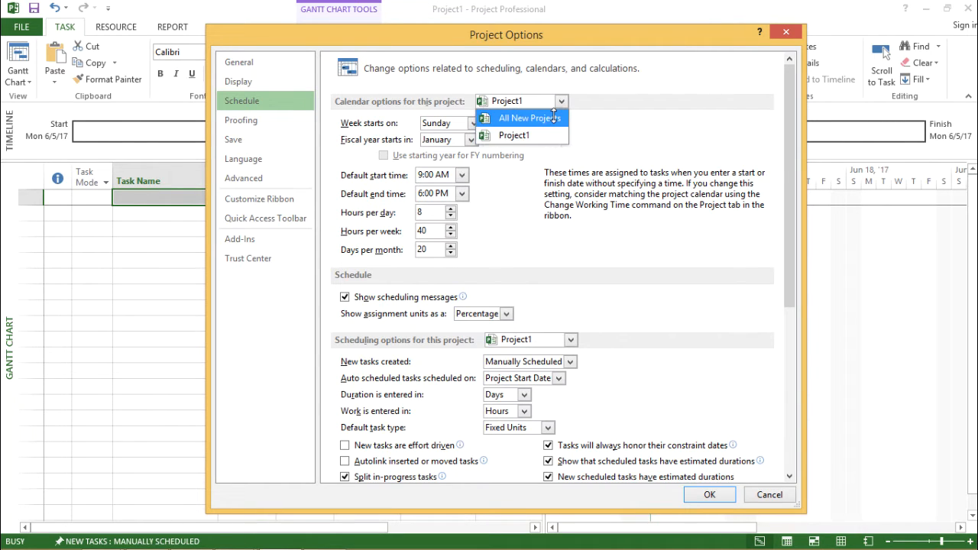
left_click(554, 117)
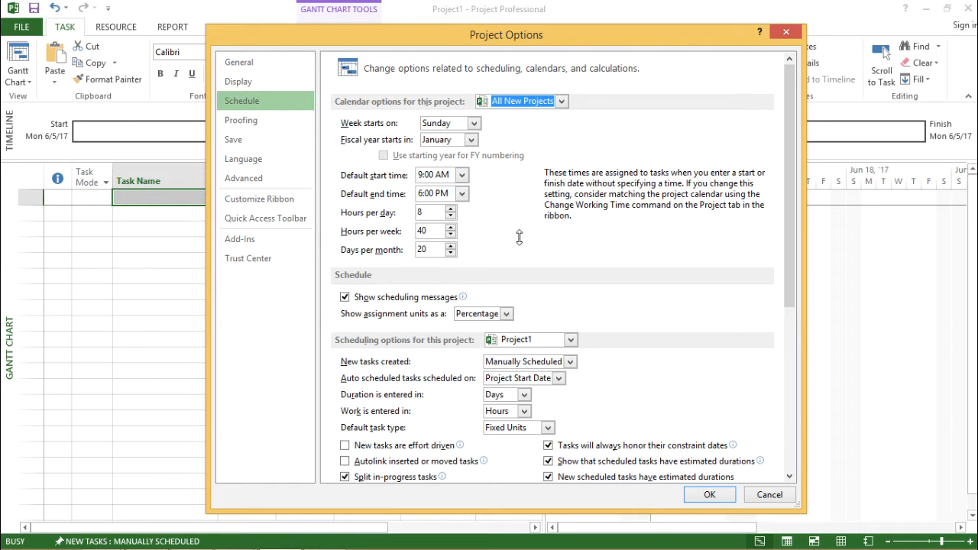
left_click(553, 105)
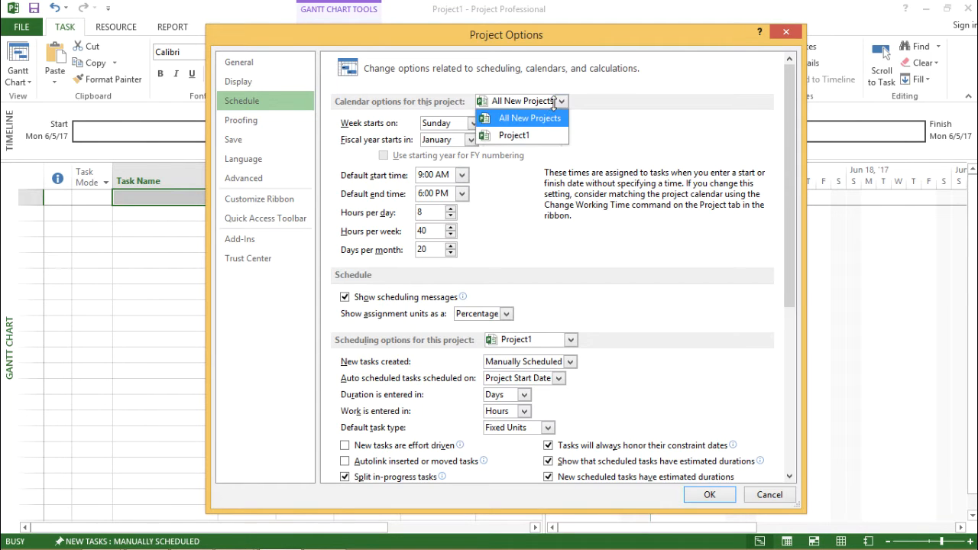
left_click(520, 136)
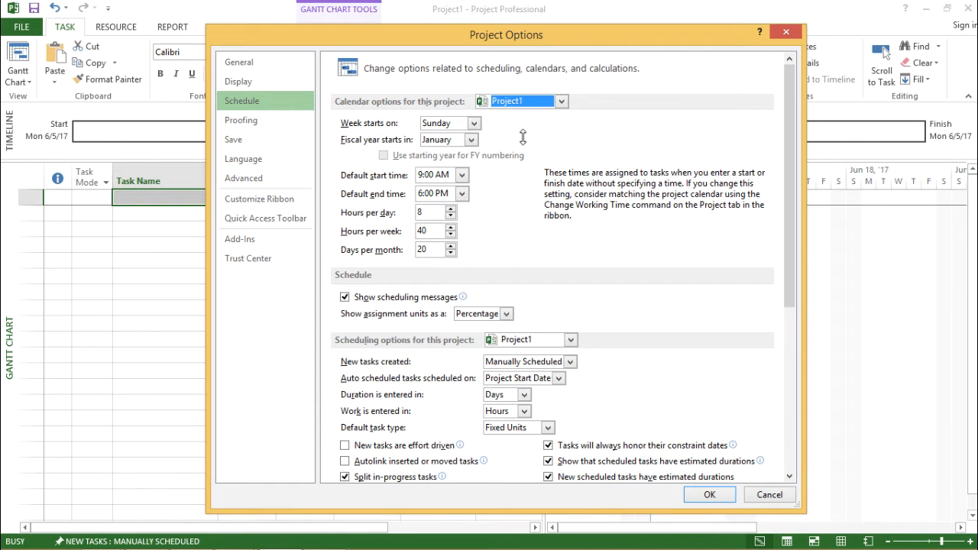
left_click(533, 100)
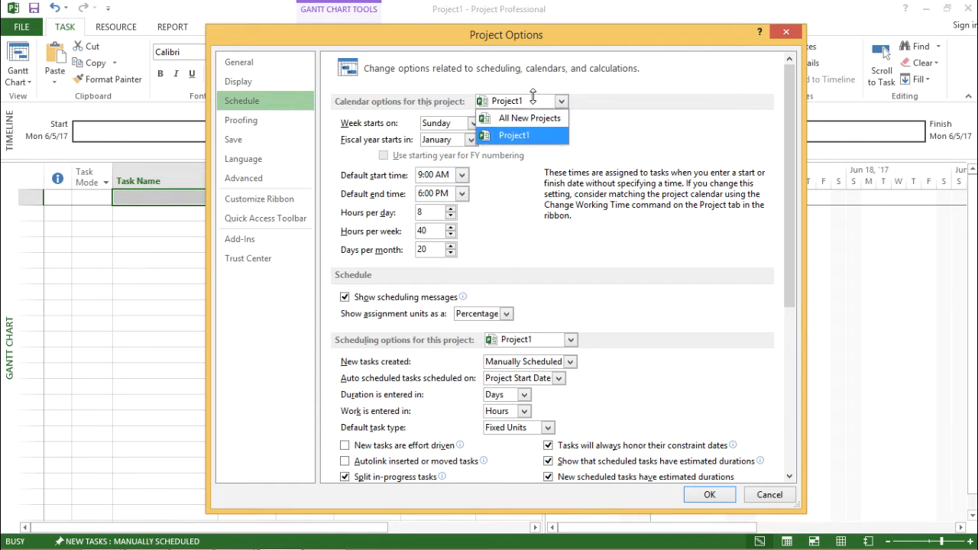
left_click(527, 136)
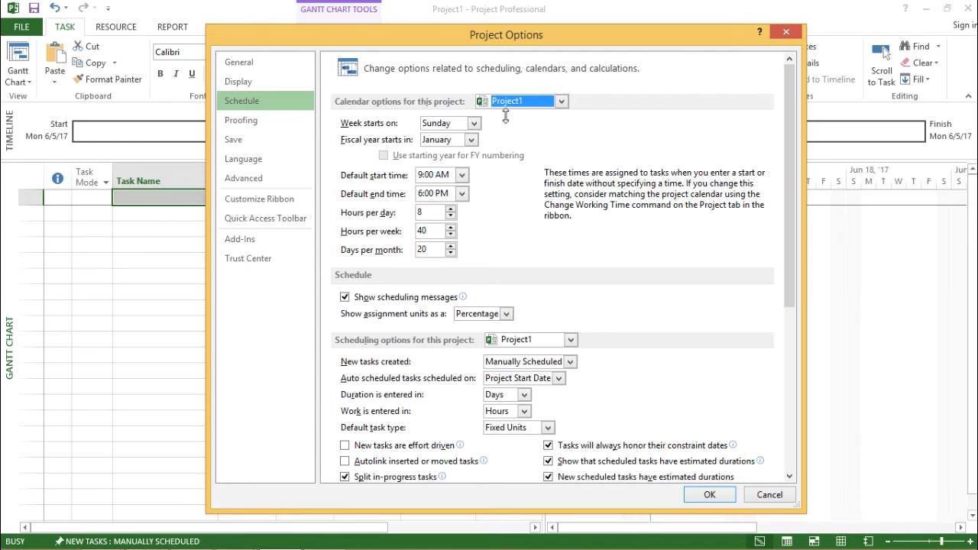
Reposition the options dialog and set the week to start on Sunday
left_click(473, 122)
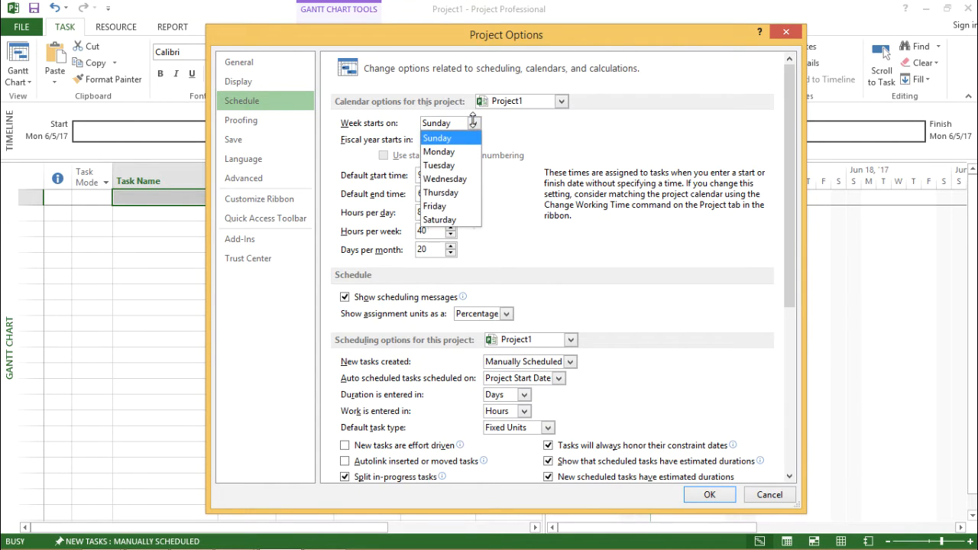
left_click(547, 42)
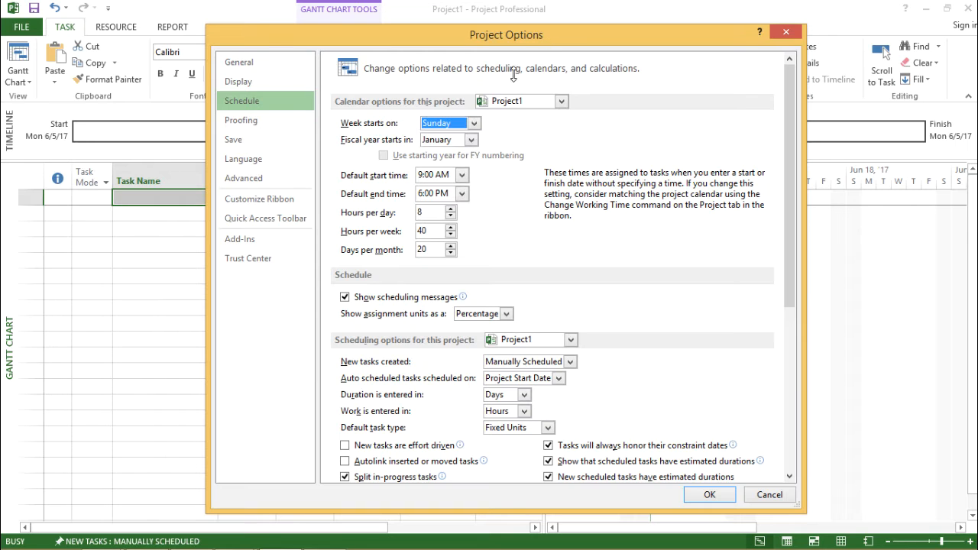
left_click_drag(537, 43, 301, 128)
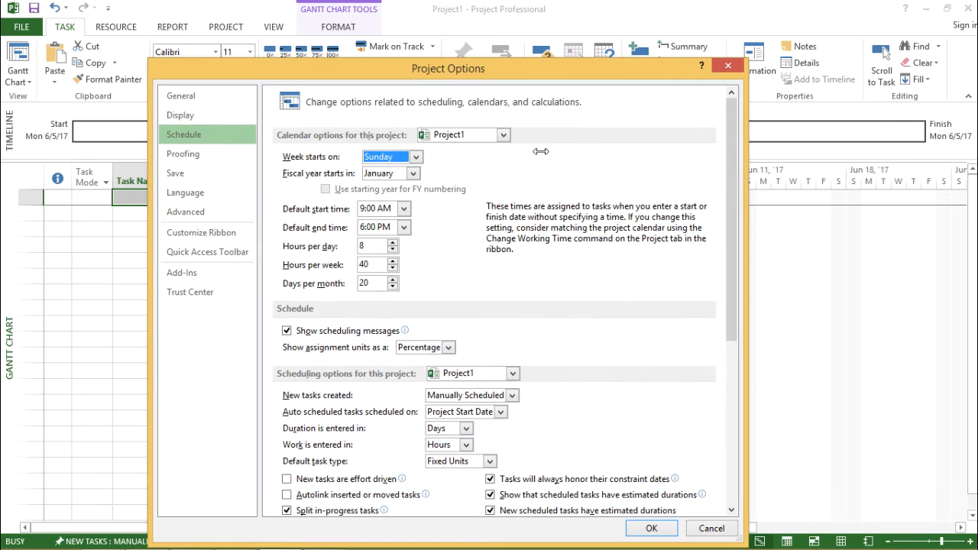
left_click(403, 156)
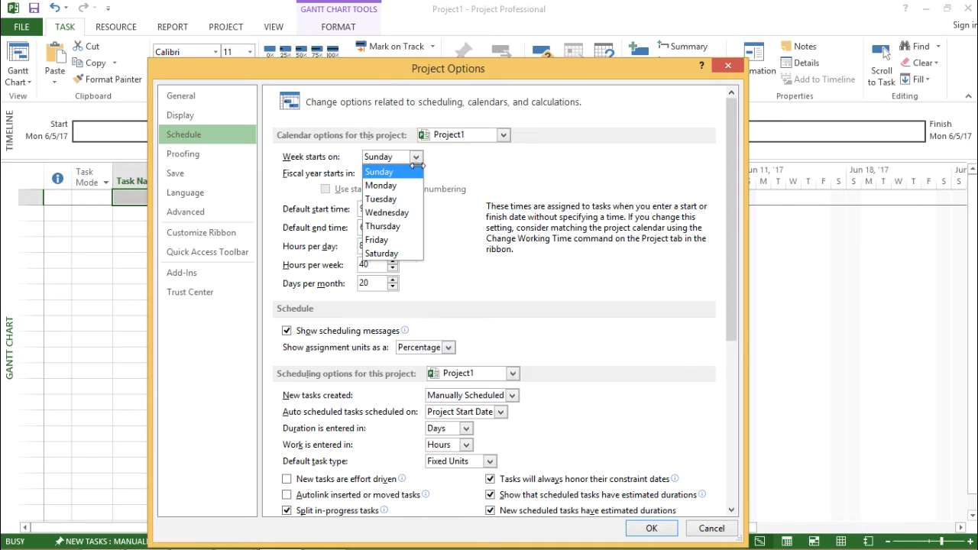
left_click(417, 155)
left_click(416, 156)
left_click(404, 172)
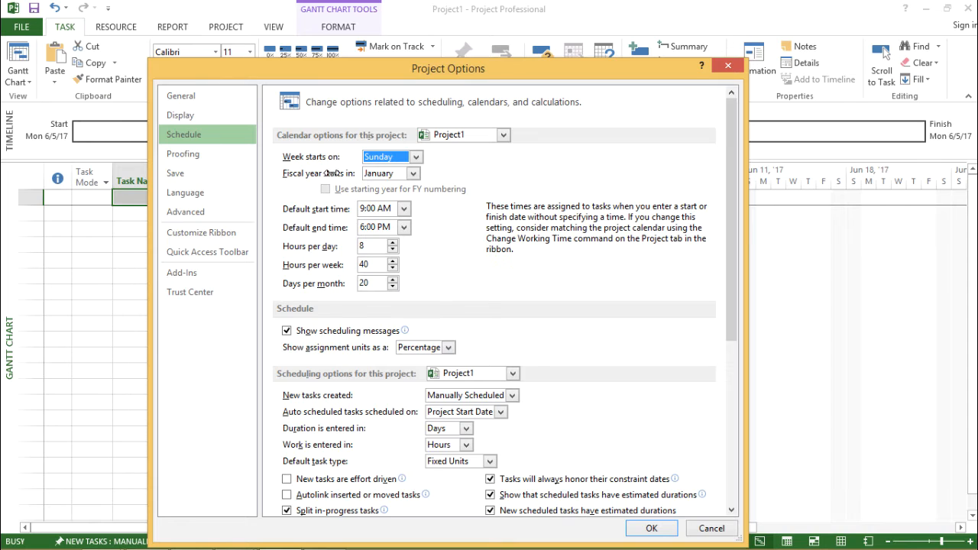
Set the fiscal year to start in January
left_click(411, 175)
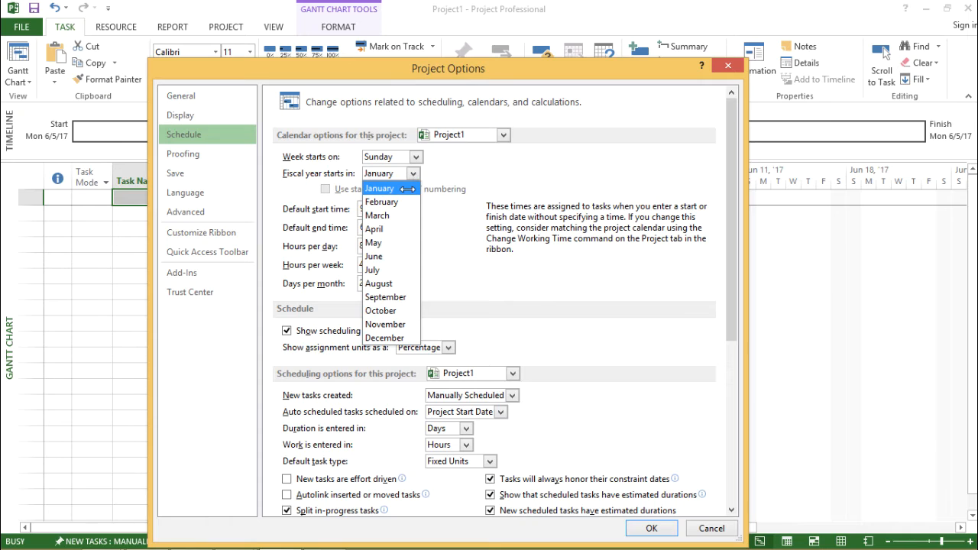
left_click(405, 189)
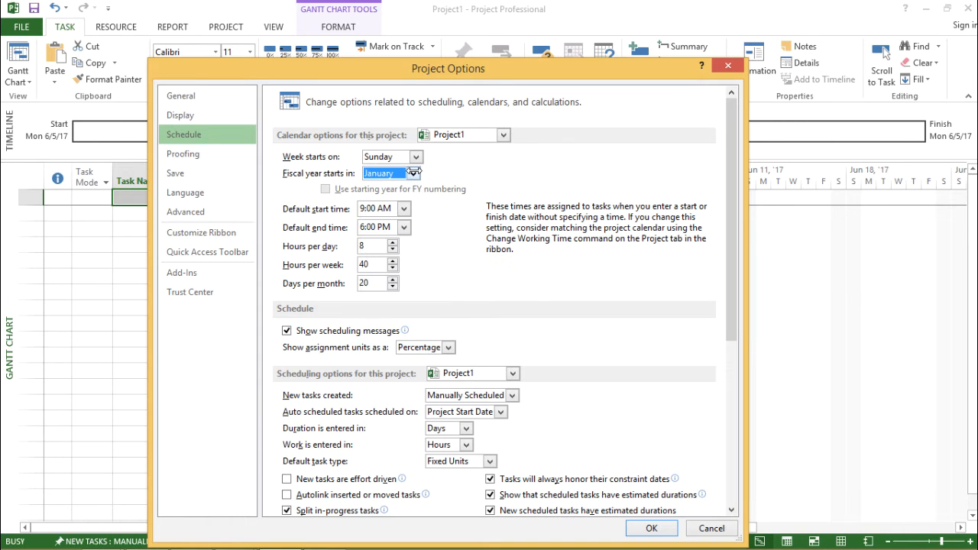
left_click(414, 173)
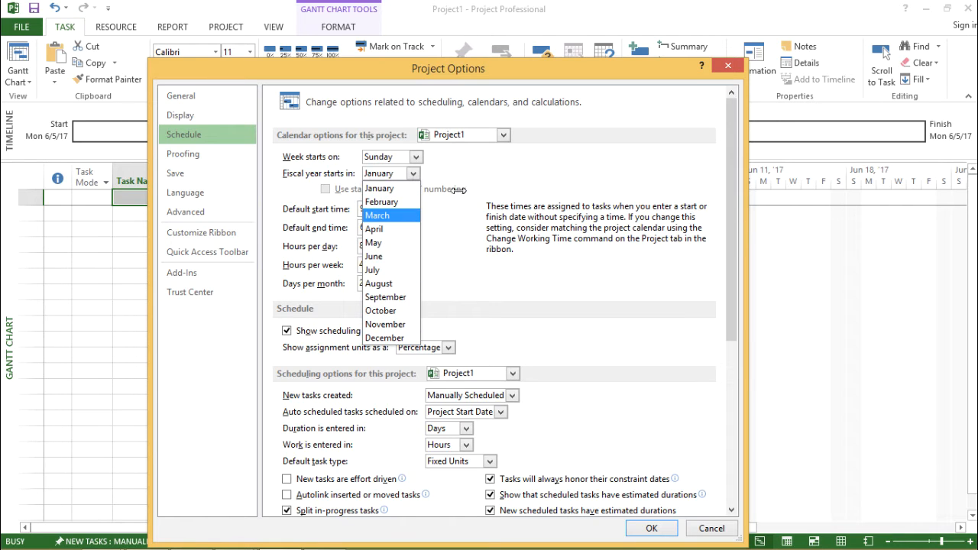
left_click(493, 169)
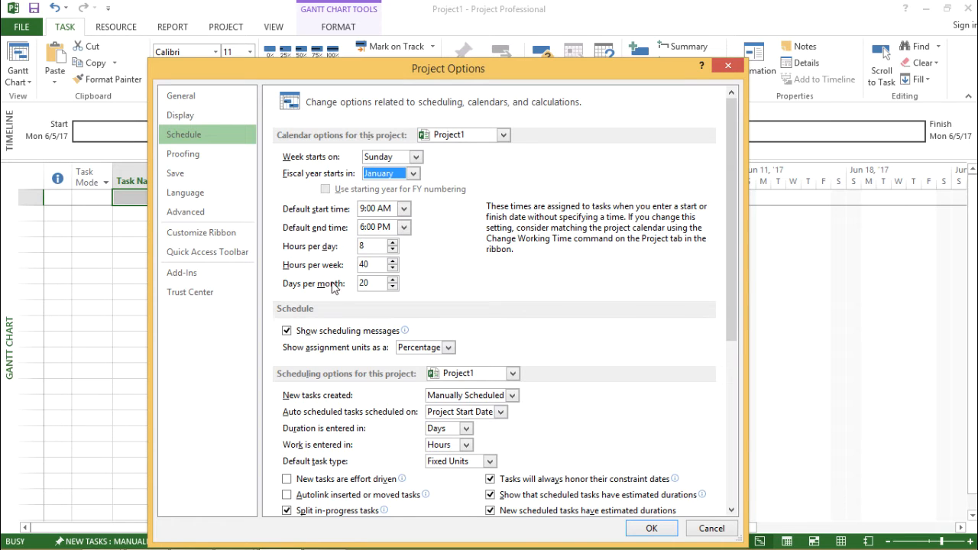
Set the default start time to 8:00 AM, the default end time to 5:00 PM and the hours per day to 9
left_click(404, 213)
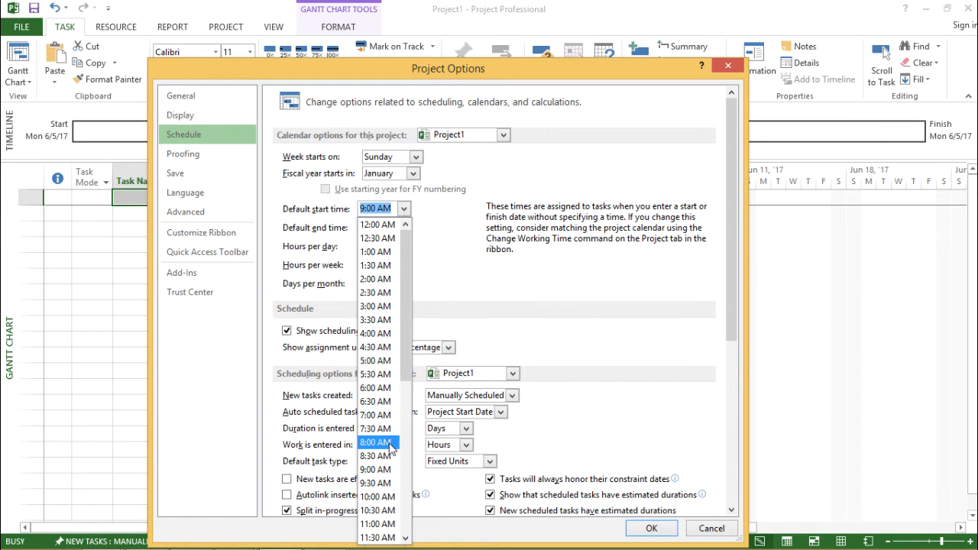
left_click(389, 443)
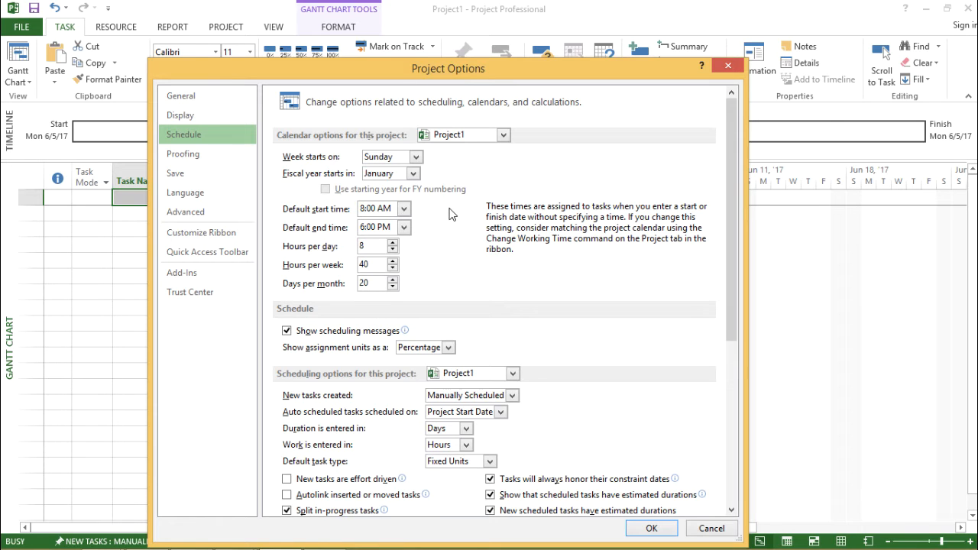
left_click(402, 227)
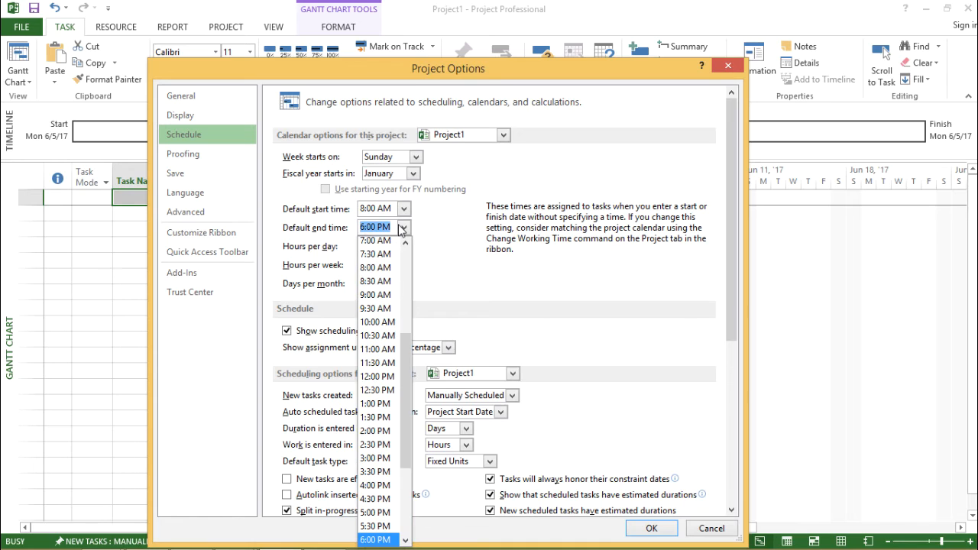
left_click(379, 513)
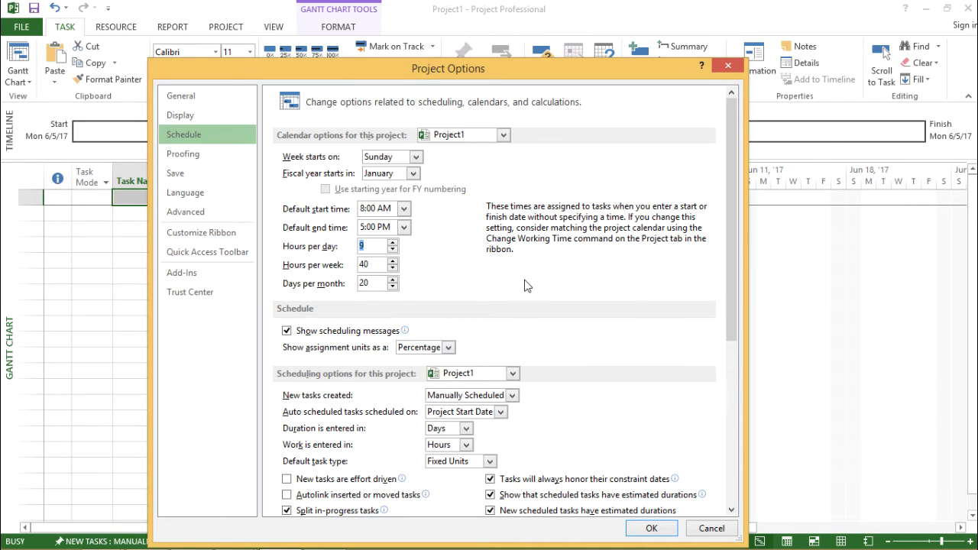
Set the scheduling options to apply to Project1
scroll(526, 281, "down", 1)
scroll(525, 281, "down", 1)
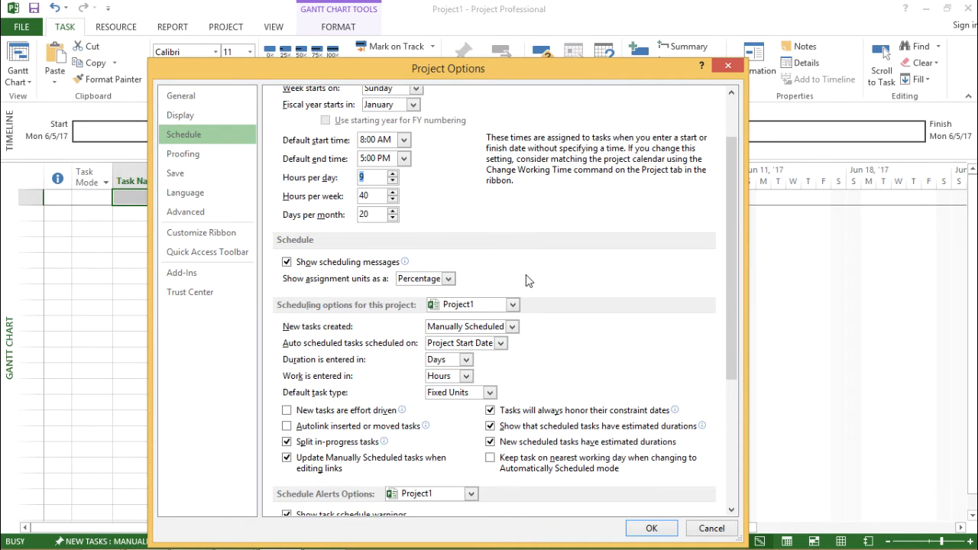
scroll(525, 279, "down", 2)
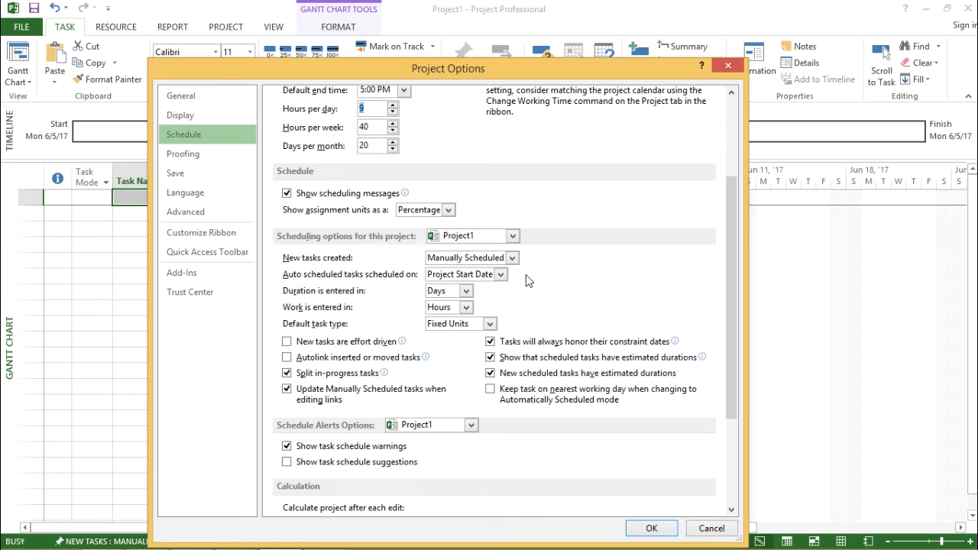
scroll(526, 279, "down", 2)
scroll(526, 280, "down", 1)
scroll(525, 280, "up", 3)
left_click(466, 240)
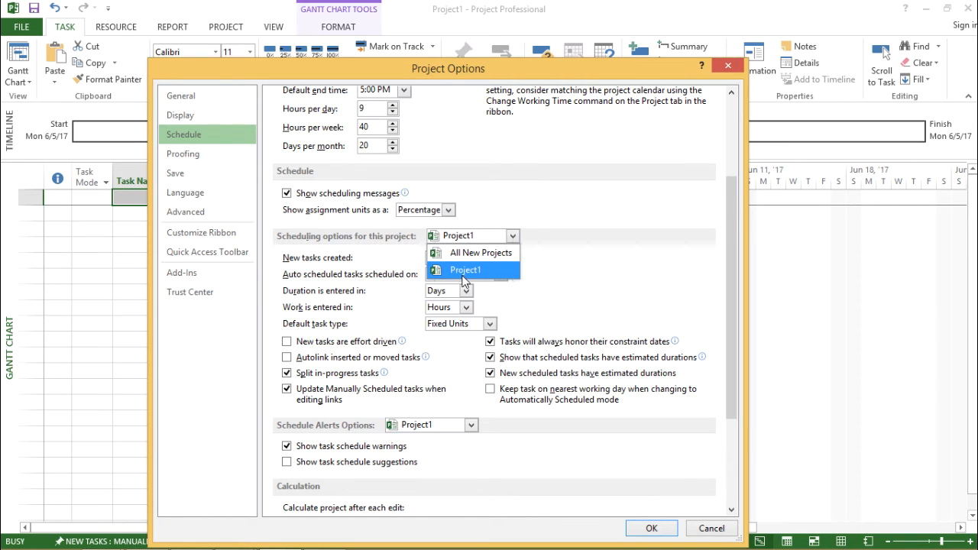
left_click(454, 270)
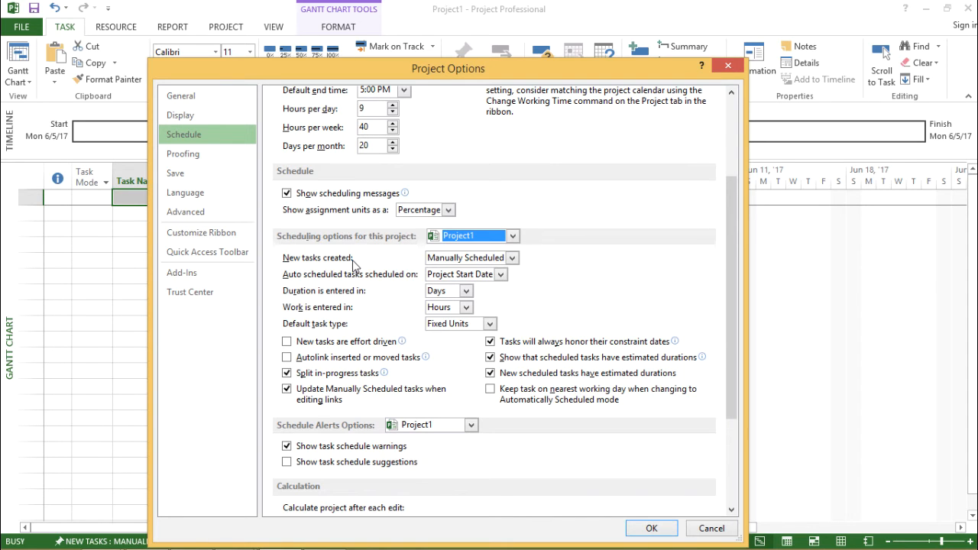
Examine the choices for the scheduling mode of new tasks and the date on which auto scheduled tasks are scheduled
left_click(469, 261)
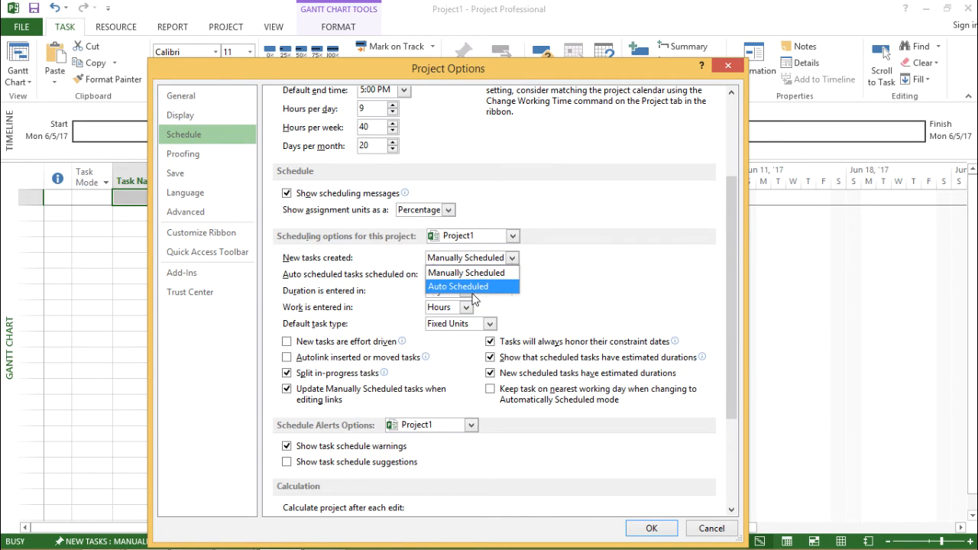
left_click(464, 260)
left_click(464, 259)
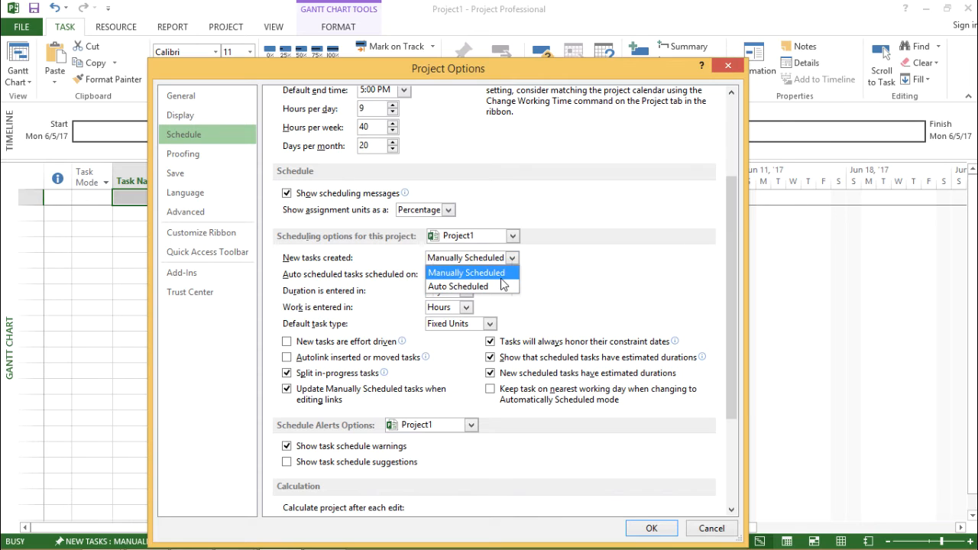
left_click(579, 278)
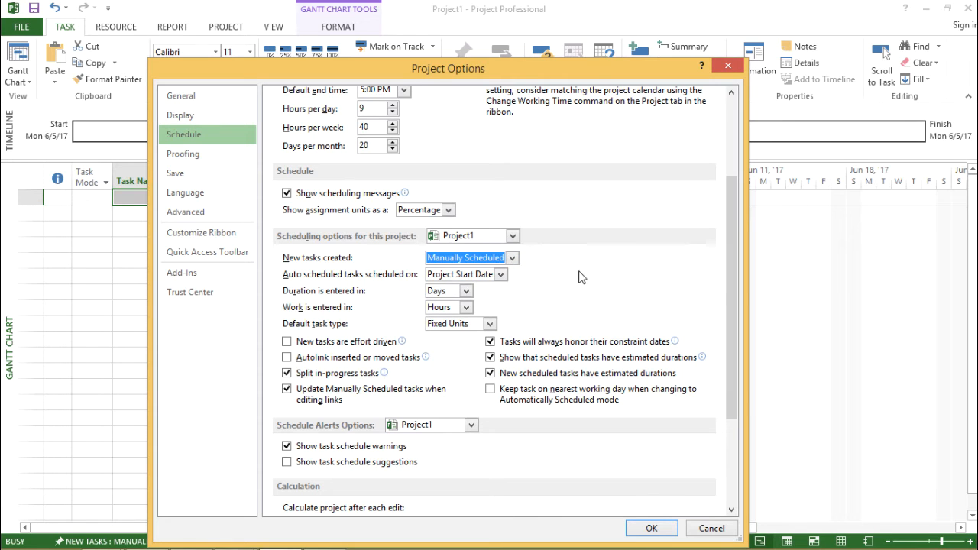
left_click(494, 275)
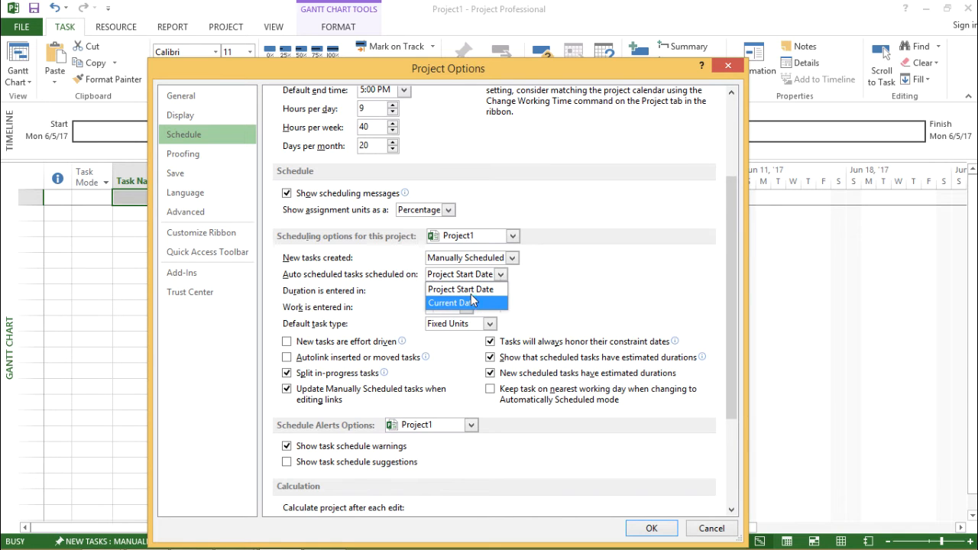
left_click(555, 273)
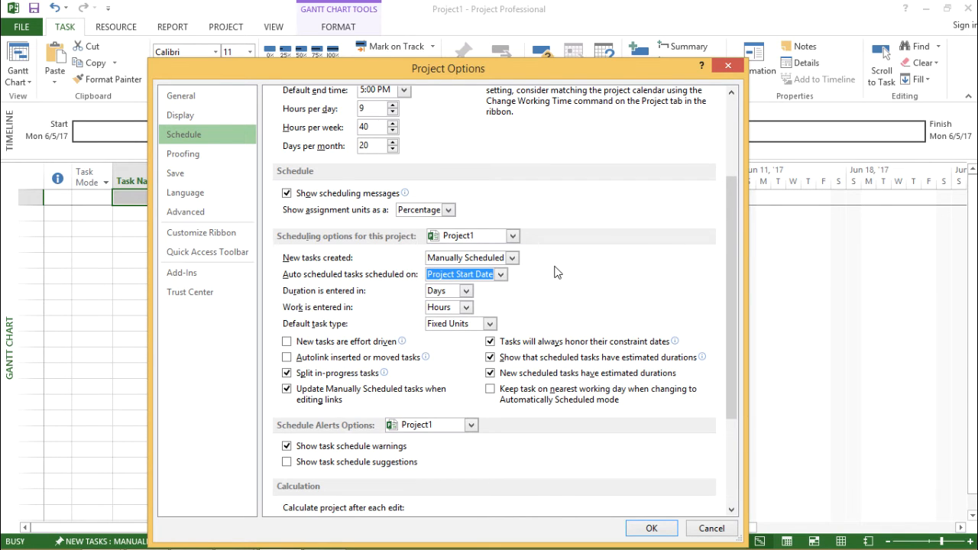
scroll(556, 272, "down", 1)
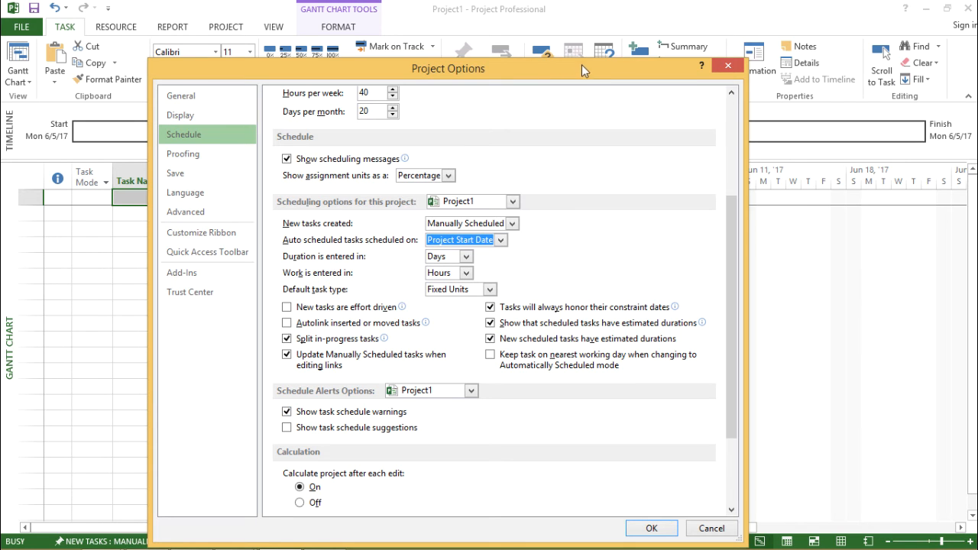
Have task schedule warnings shown for Project1 and apply the project options
left_click_drag(582, 65, 597, 30)
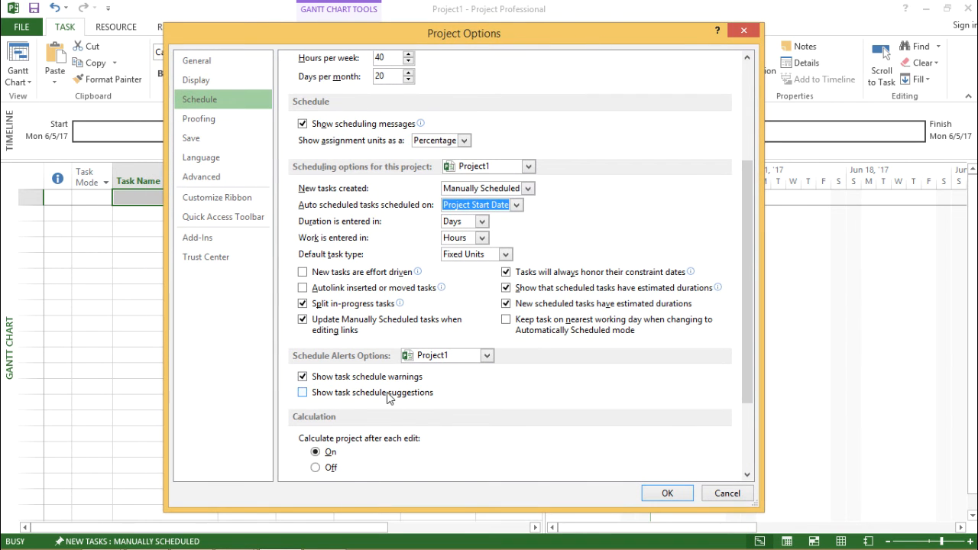
left_click(337, 374)
left_click(313, 374)
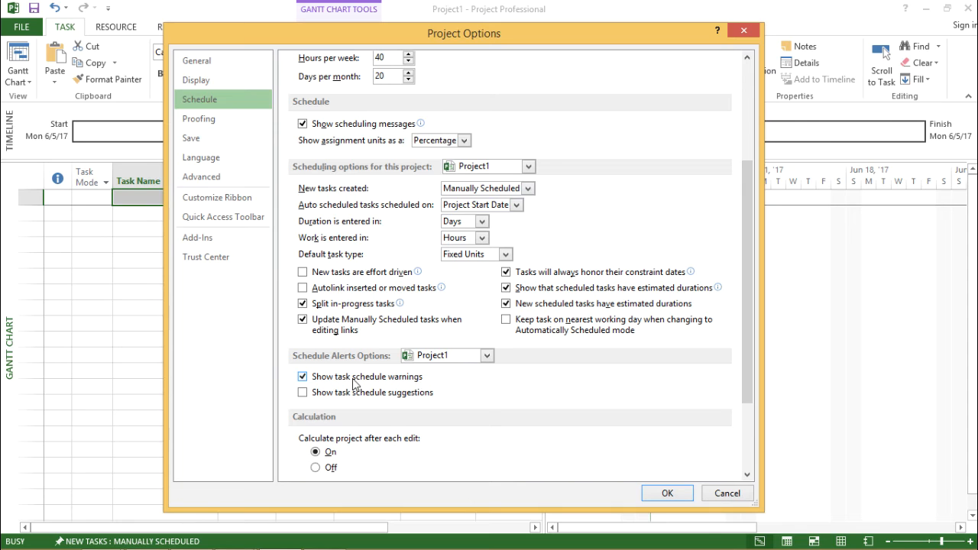
left_click(667, 494)
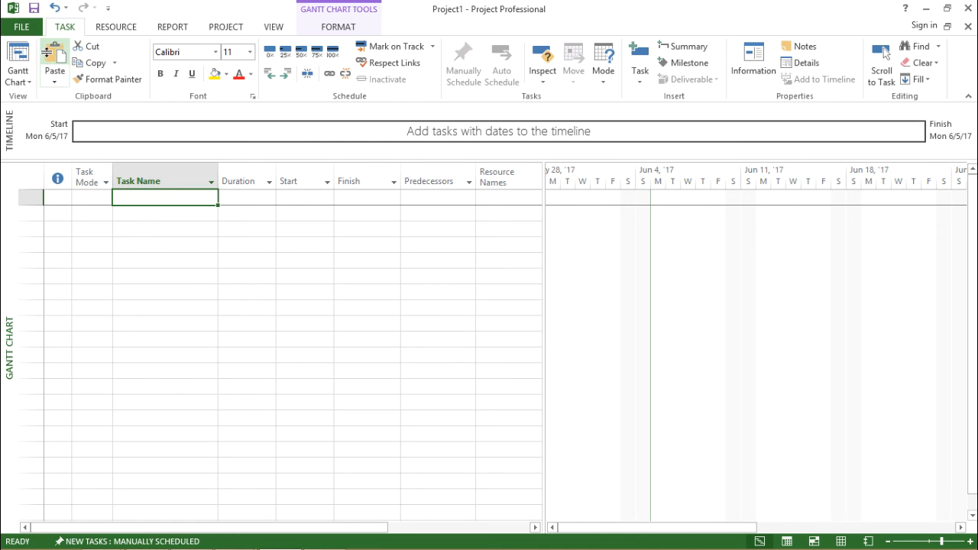
Reopen the schedule options, set Project1's default fixed cost accrual to Prorated and apply the options
left_click(23, 26)
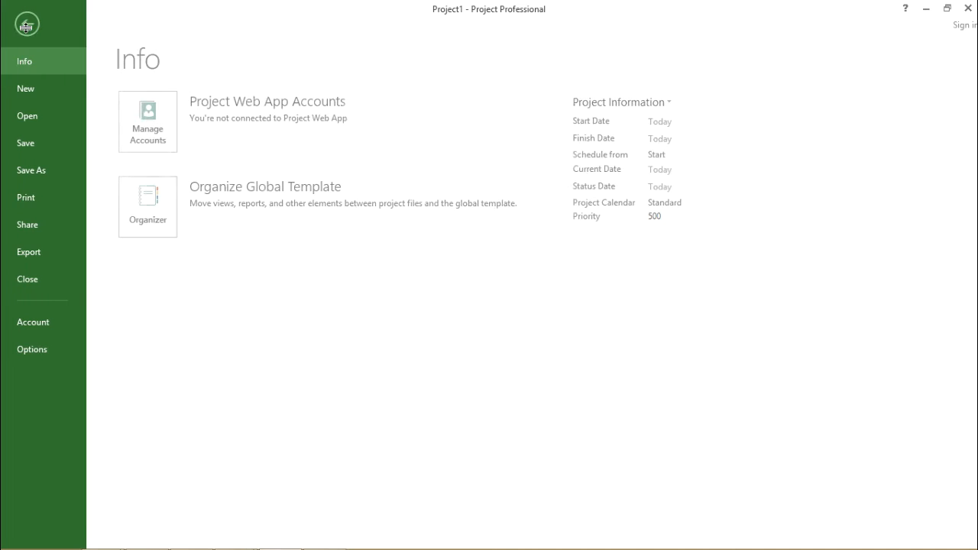
left_click(44, 342)
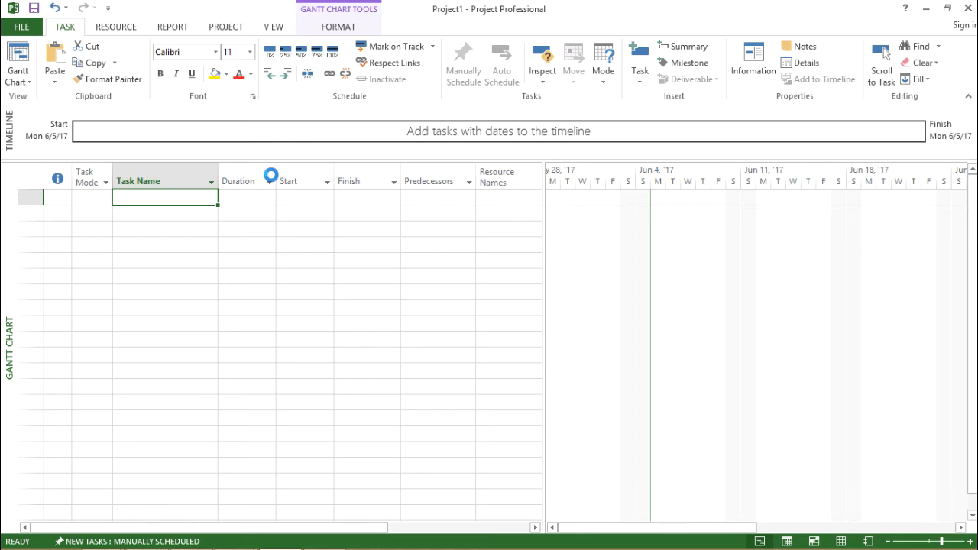
left_click(200, 100)
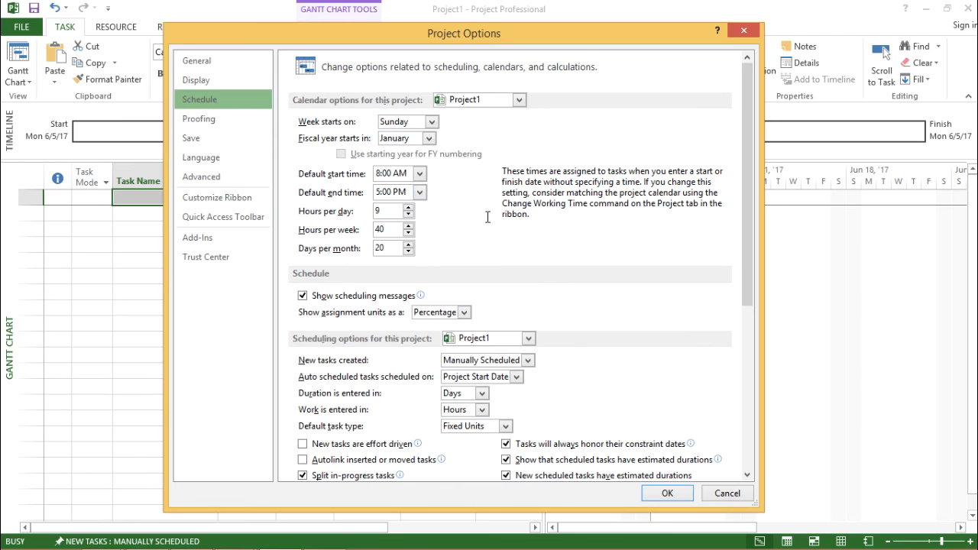
left_click_drag(739, 275, 747, 469)
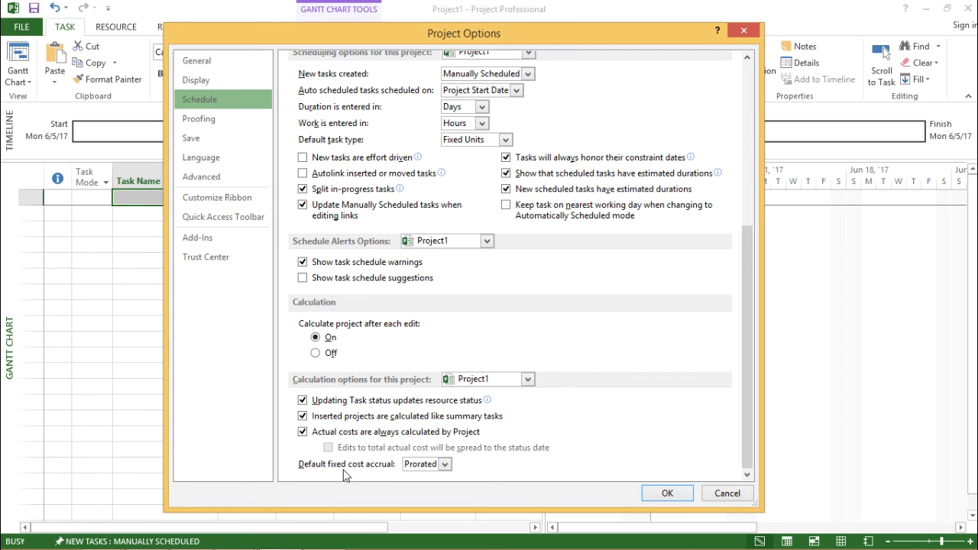
left_click(445, 465)
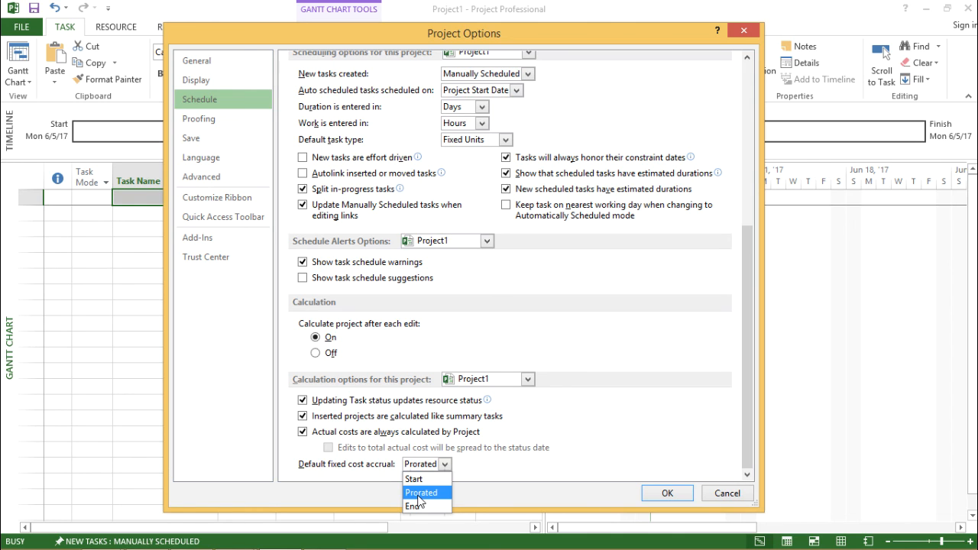
left_click(419, 494)
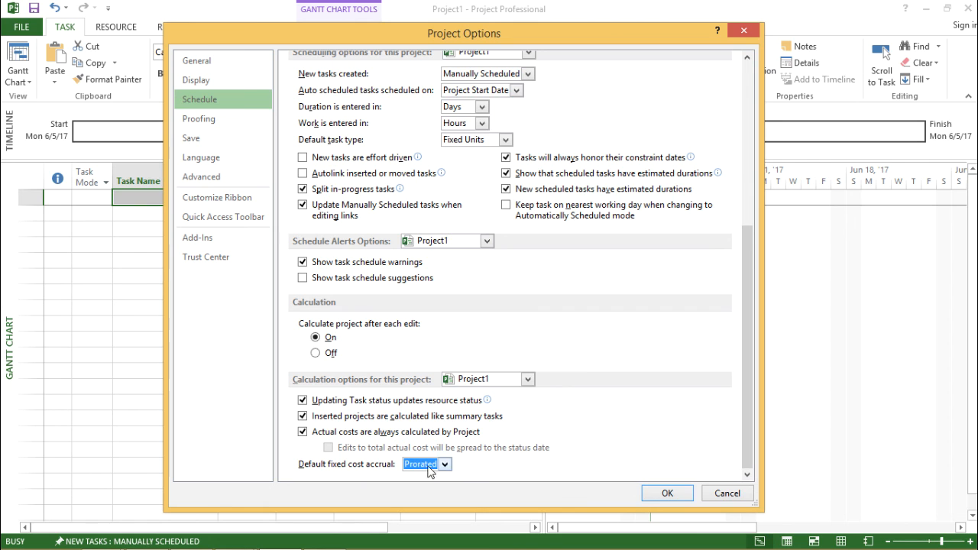
left_click(666, 493)
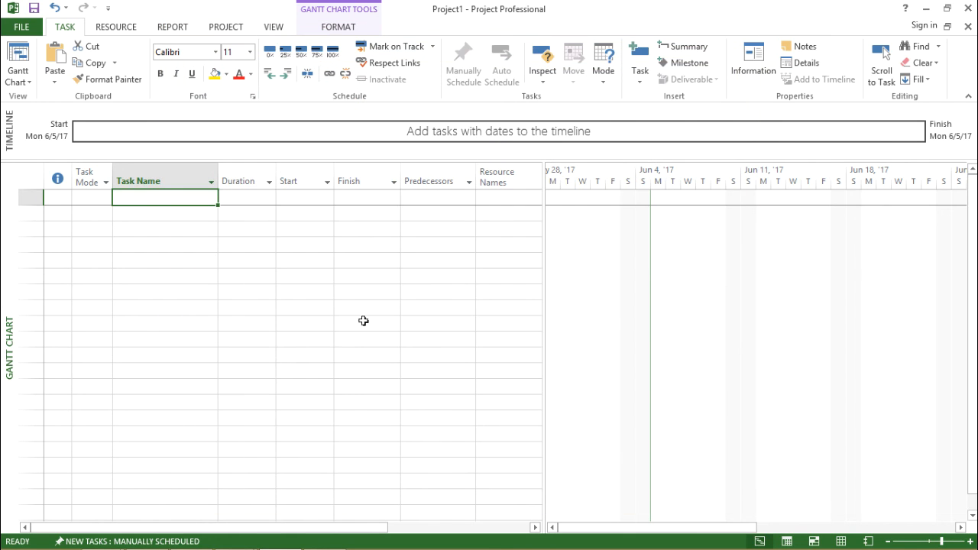
left_click(251, 259)
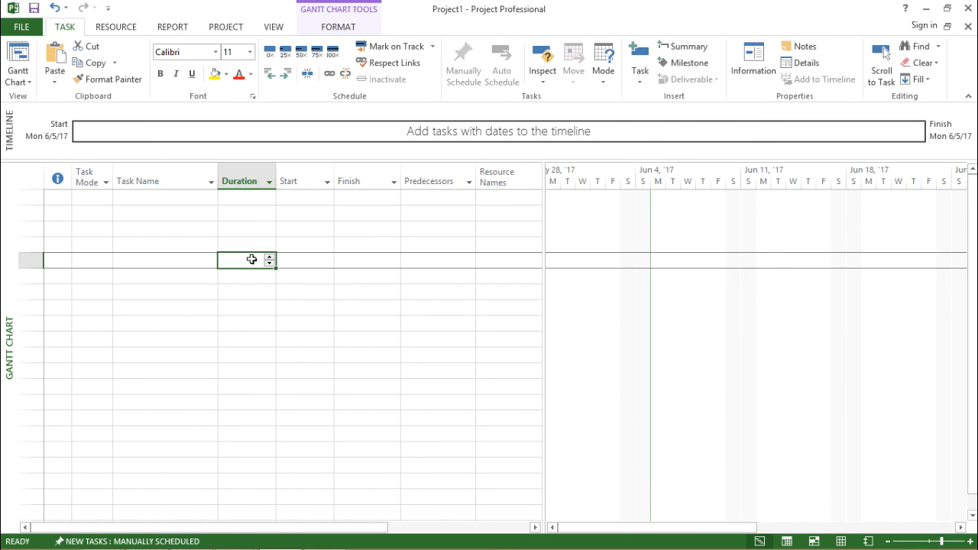
left_click(321, 228)
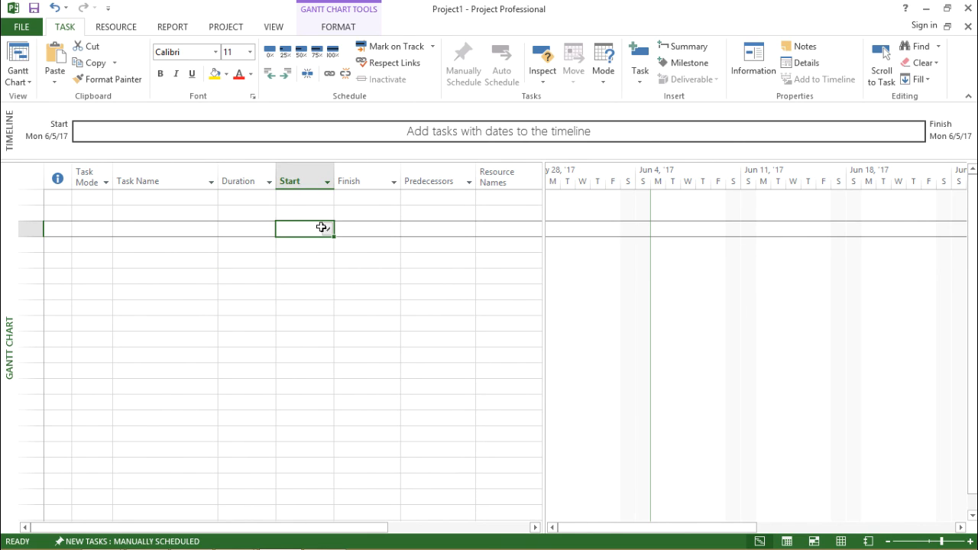